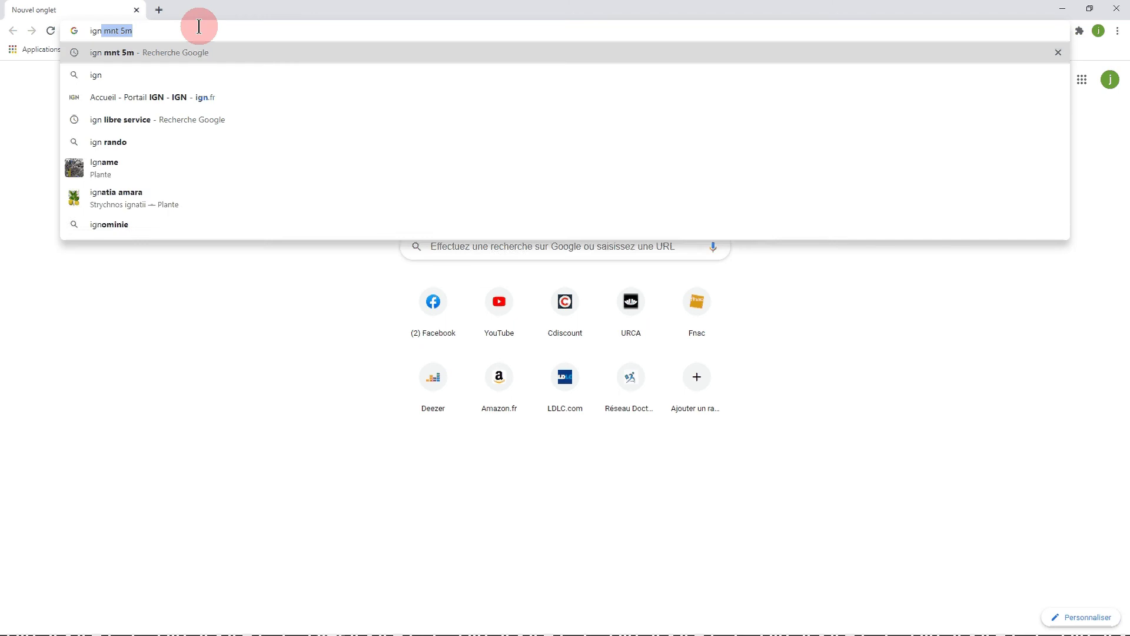
- Search the web for "ign donnée libre" and open the Géoservices page for downloading free data
{"action": "type", "text": "donn"}
{"action": "key", "text": "Down"}
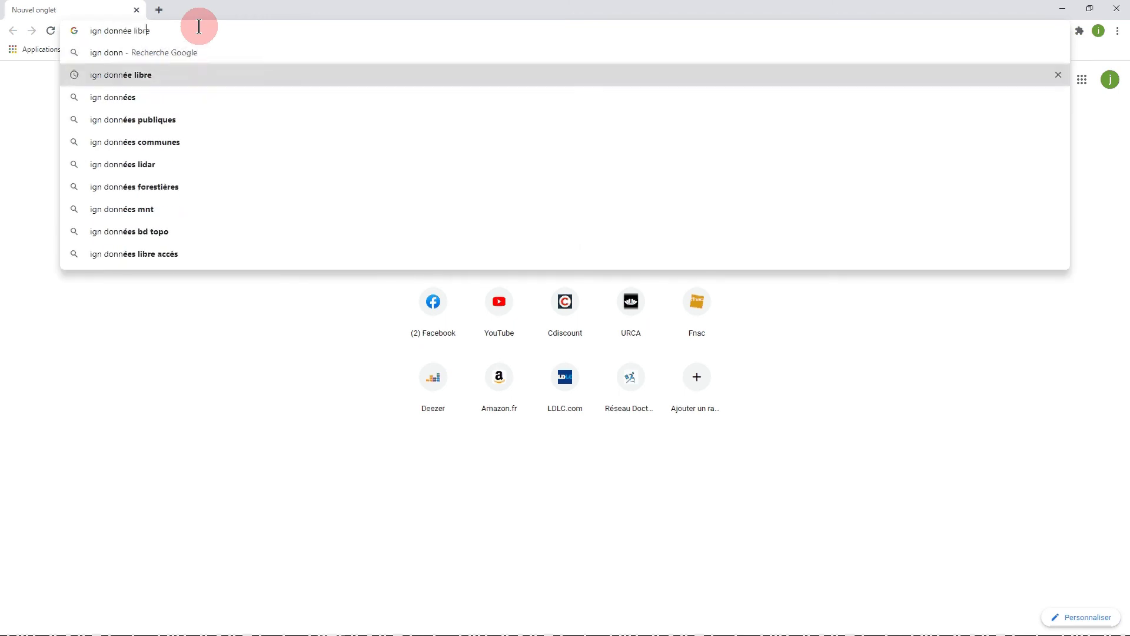
{"action": "key", "text": "Return"}
{"action": "left_click", "coordinate": [172, 182]}
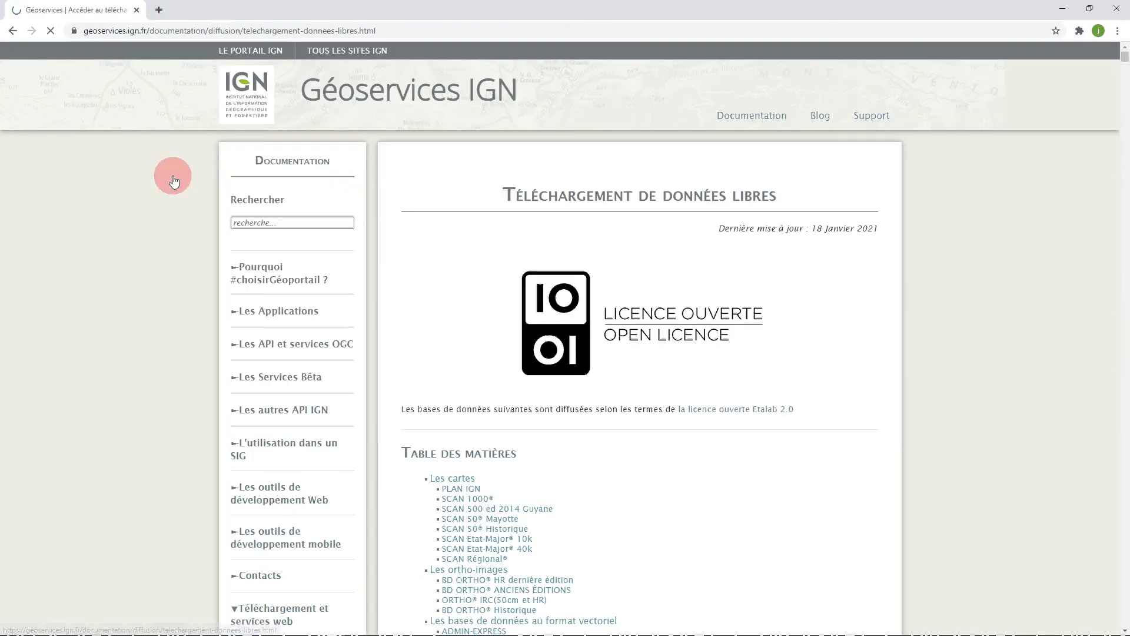
- Try to download the first PLAN IGN archive of Département 01 - Ain through Microsoft Edge, and close that browser window
{"action": "scroll", "coordinate": [537, 270], "scroll_direction": "down", "scroll_amount": 12}
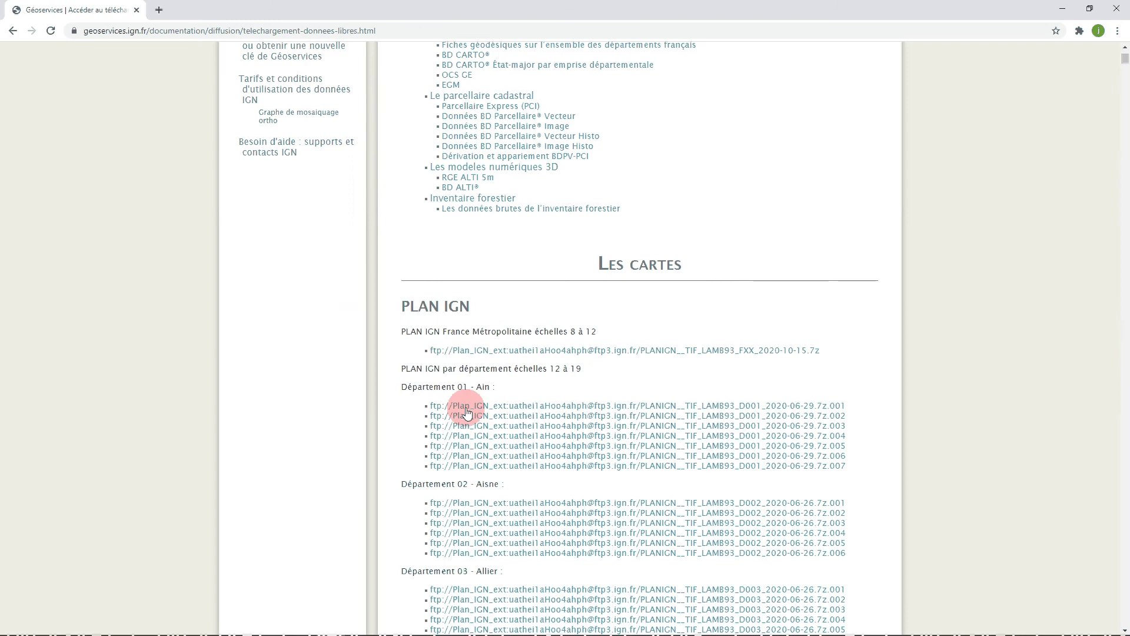
{"action": "left_click", "coordinate": [464, 407]}
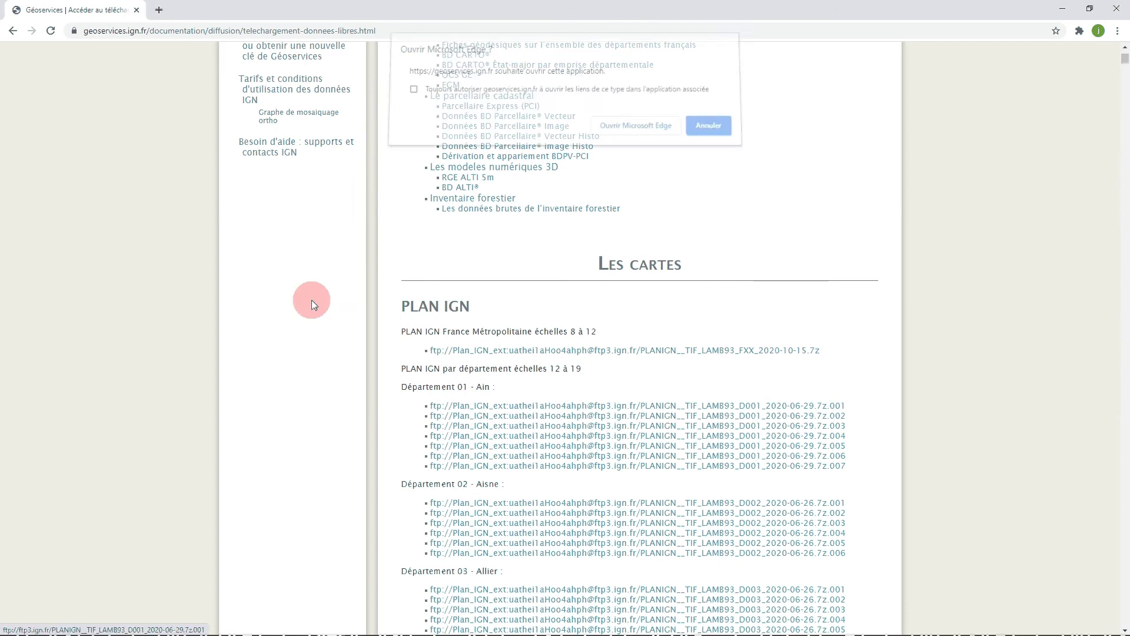
{"action": "left_click", "coordinate": [641, 133]}
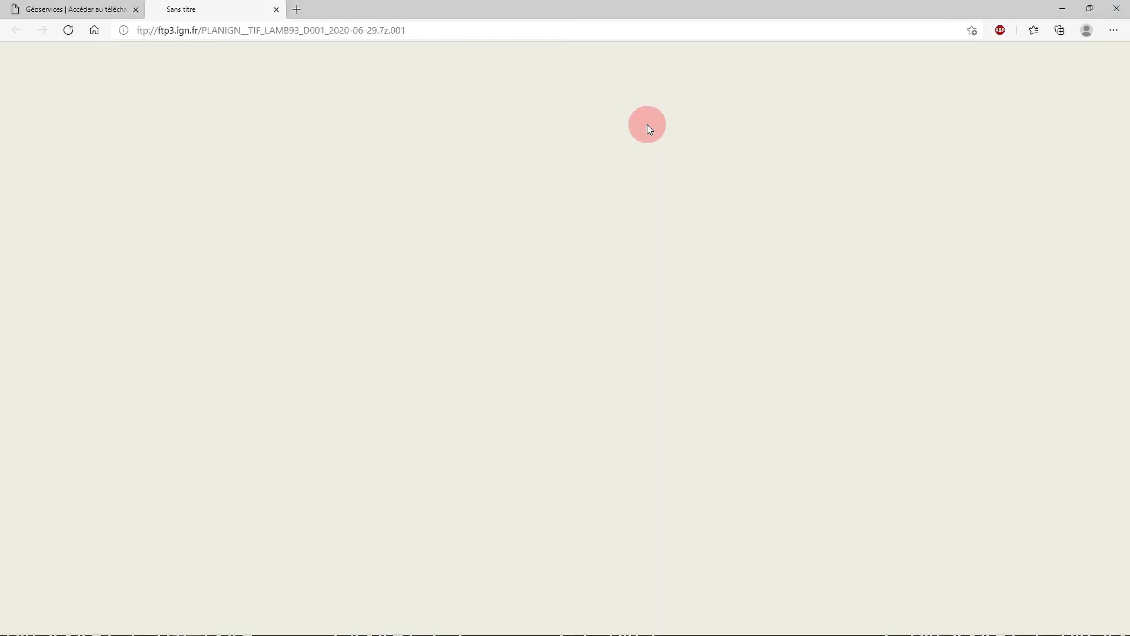
{"action": "left_click", "coordinate": [1117, 8]}
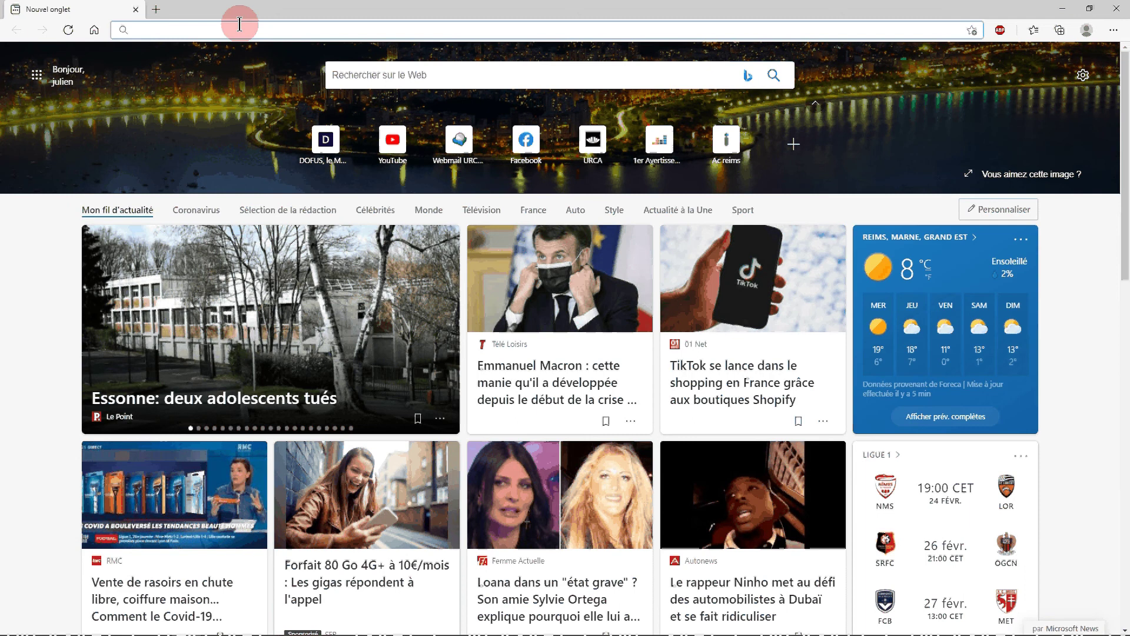
- In Microsoft Edge, search for "opera" and download the Windows installer from the official Opera site
{"action": "left_click", "coordinate": [240, 24]}
{"action": "type", "text": "opera"}
{"action": "key", "text": "Return"}
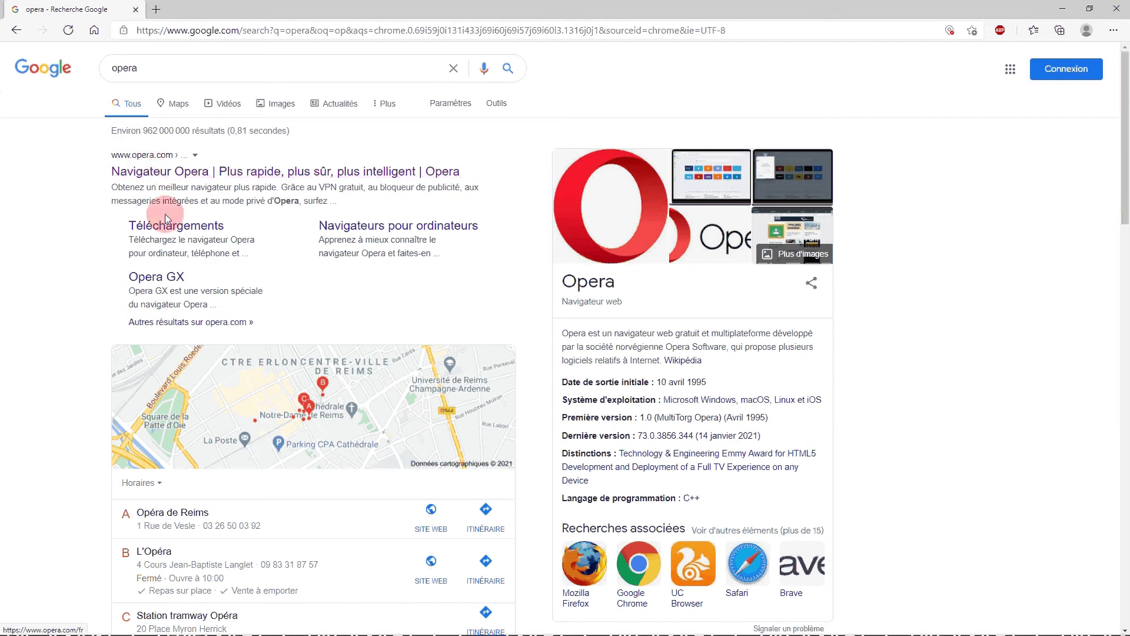
{"action": "left_click", "coordinate": [168, 172]}
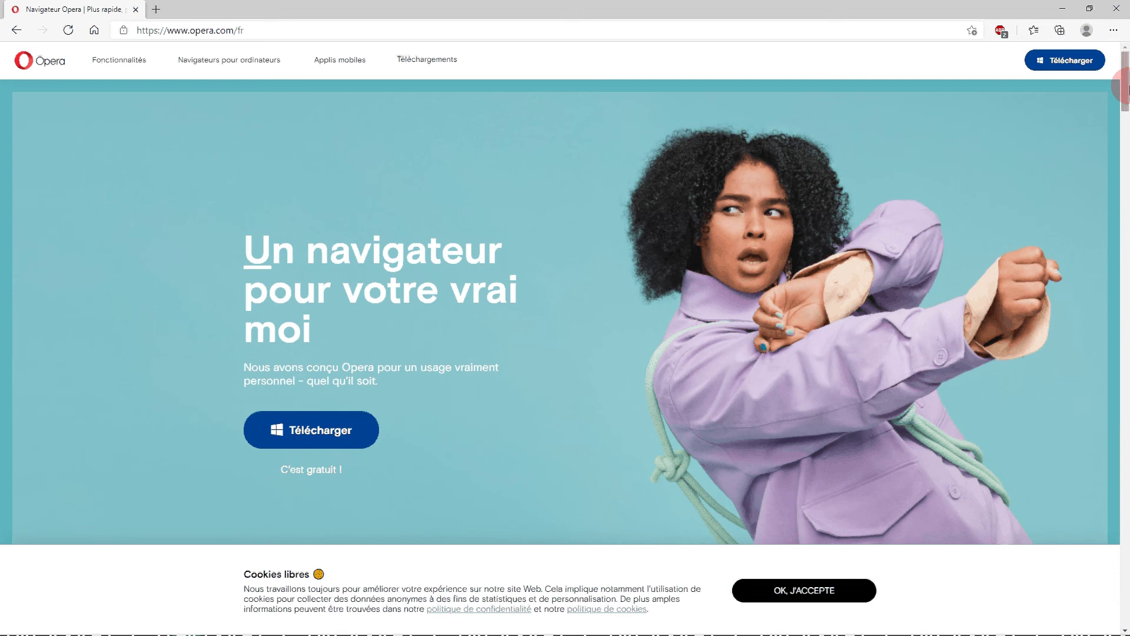
{"action": "left_click", "coordinate": [1052, 66]}
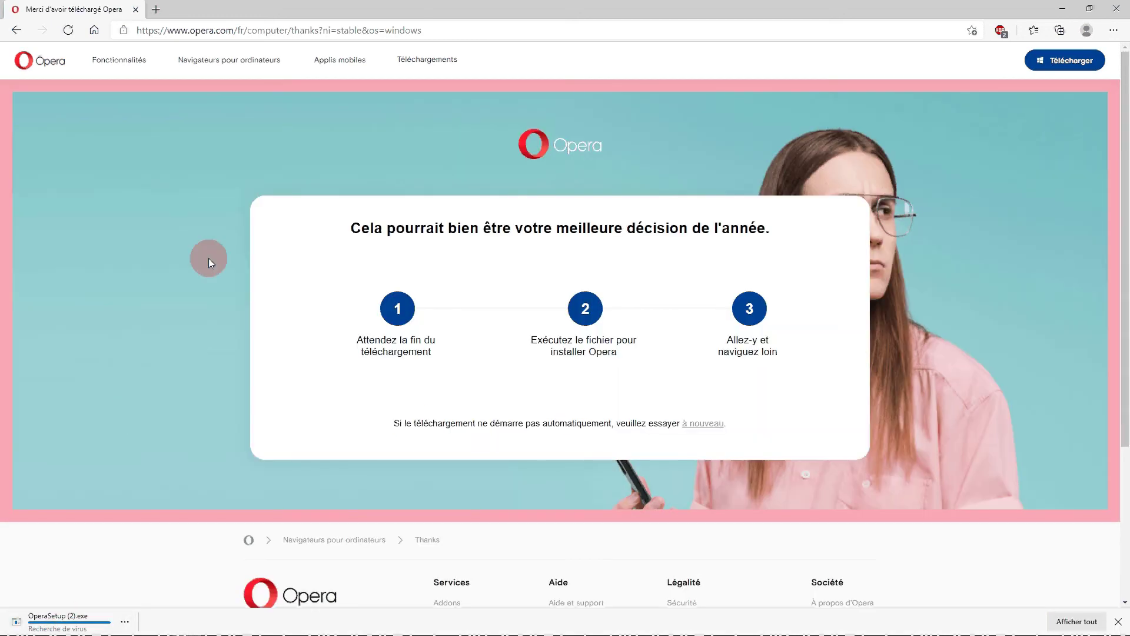
- Run the downloaded Opera setup and install it without making it the default browser or sending usage information
{"action": "left_click", "coordinate": [113, 624]}
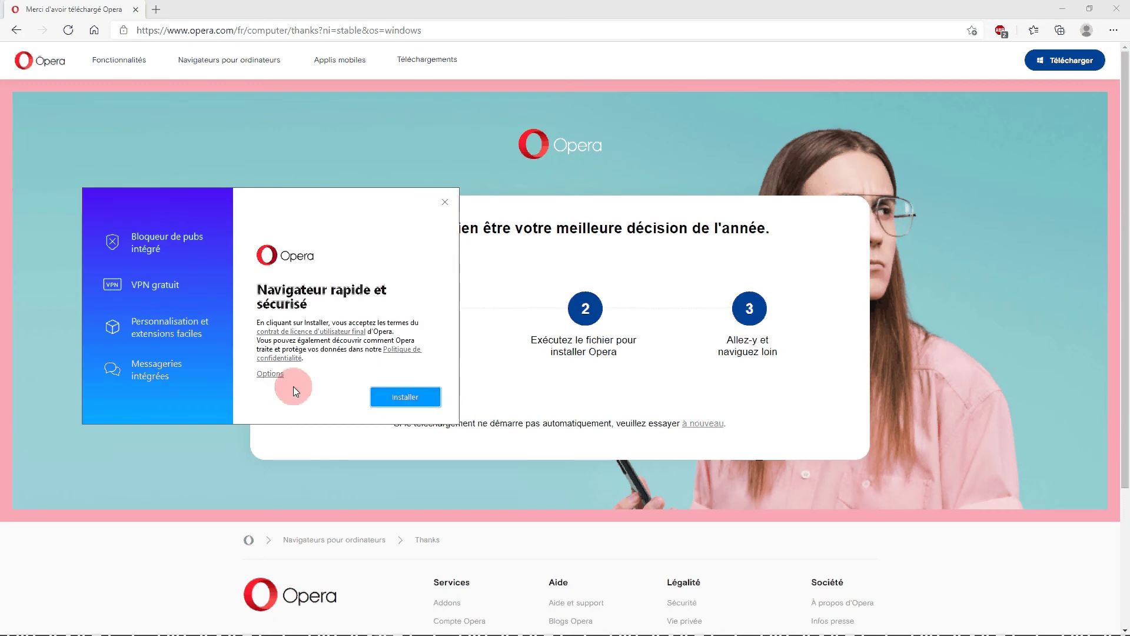
{"action": "left_click", "coordinate": [279, 375]}
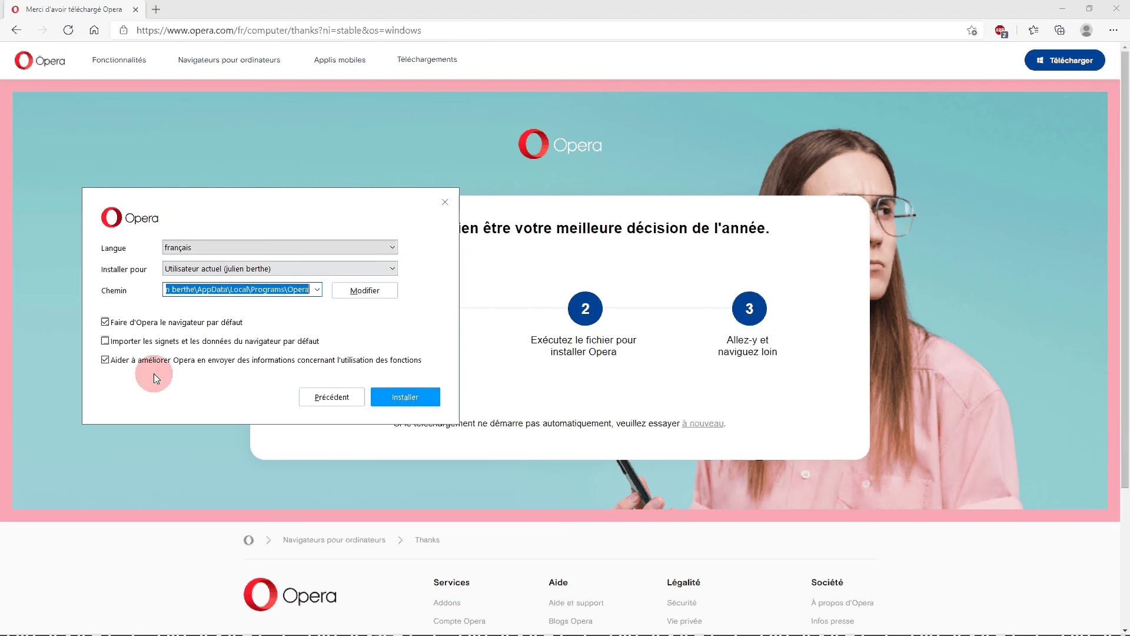
{"action": "left_click", "coordinate": [104, 322]}
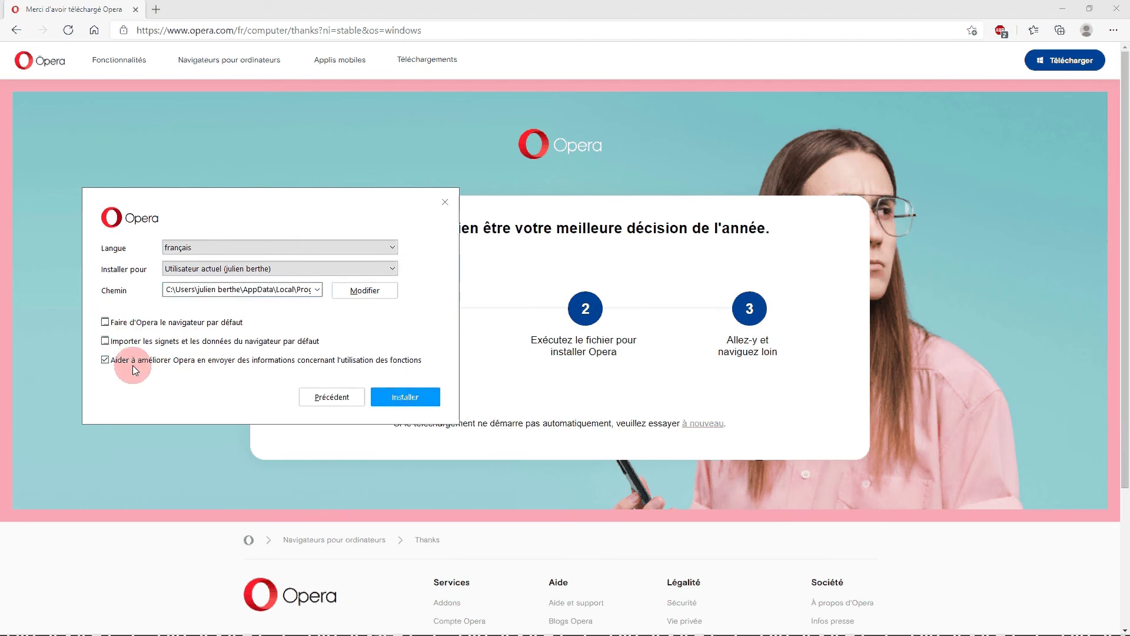
{"action": "left_click", "coordinate": [106, 361]}
{"action": "left_click", "coordinate": [418, 397]}
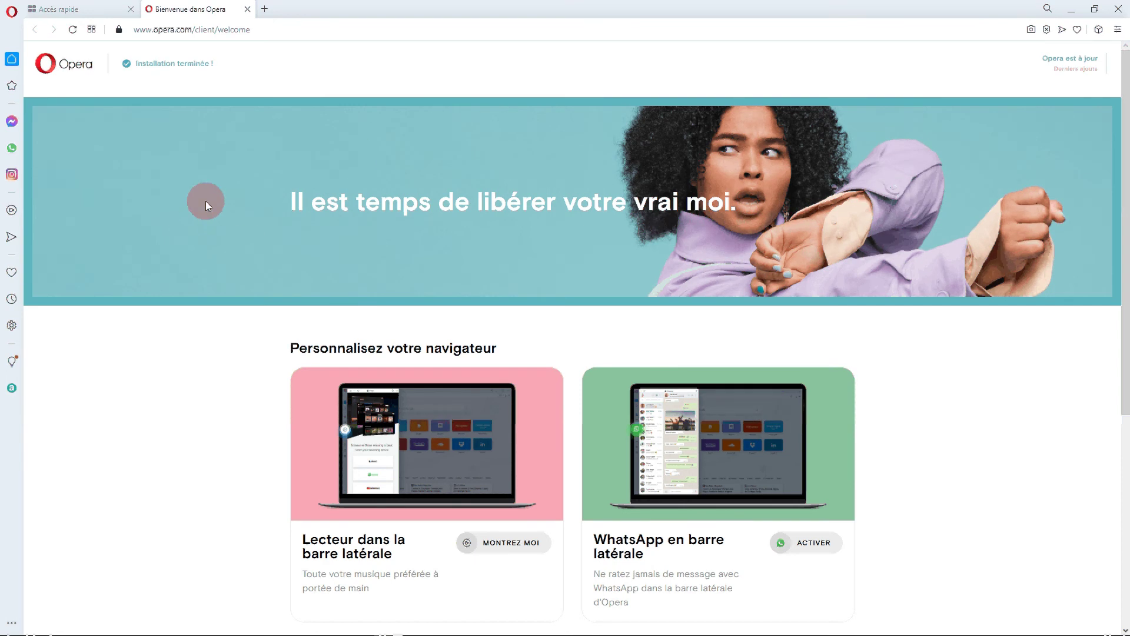
- In Opera, search for "ign donnée libre", accept Google's cookies and open the Géoservices free data download page
{"action": "left_click", "coordinate": [200, 29]}
{"action": "type", "text": "ign "}
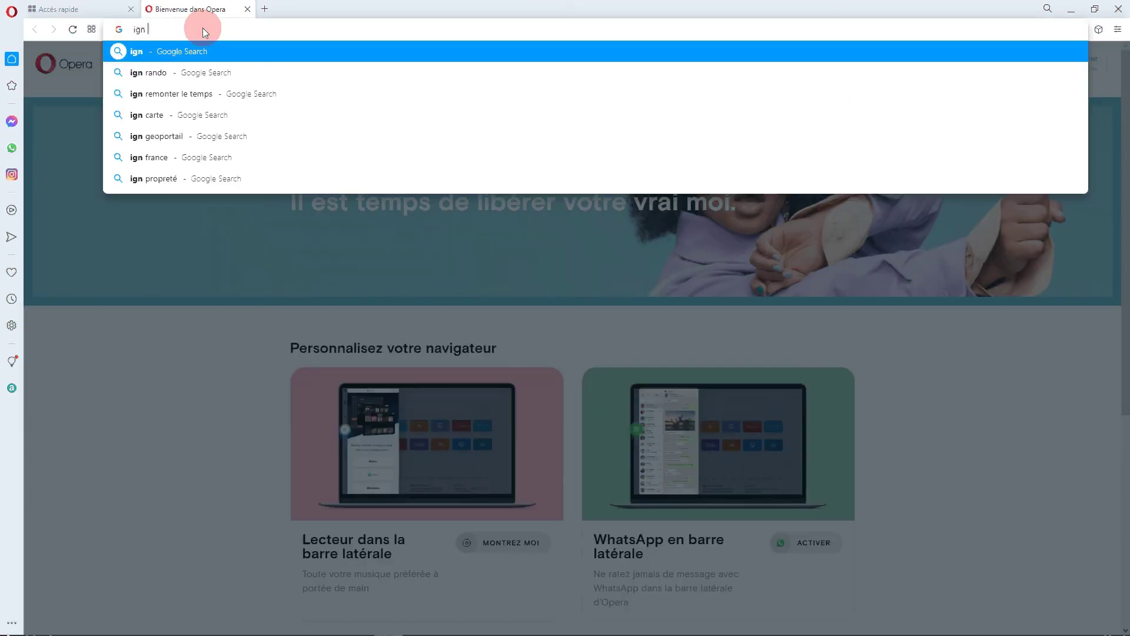
{"action": "type", "text": "donnéé"}
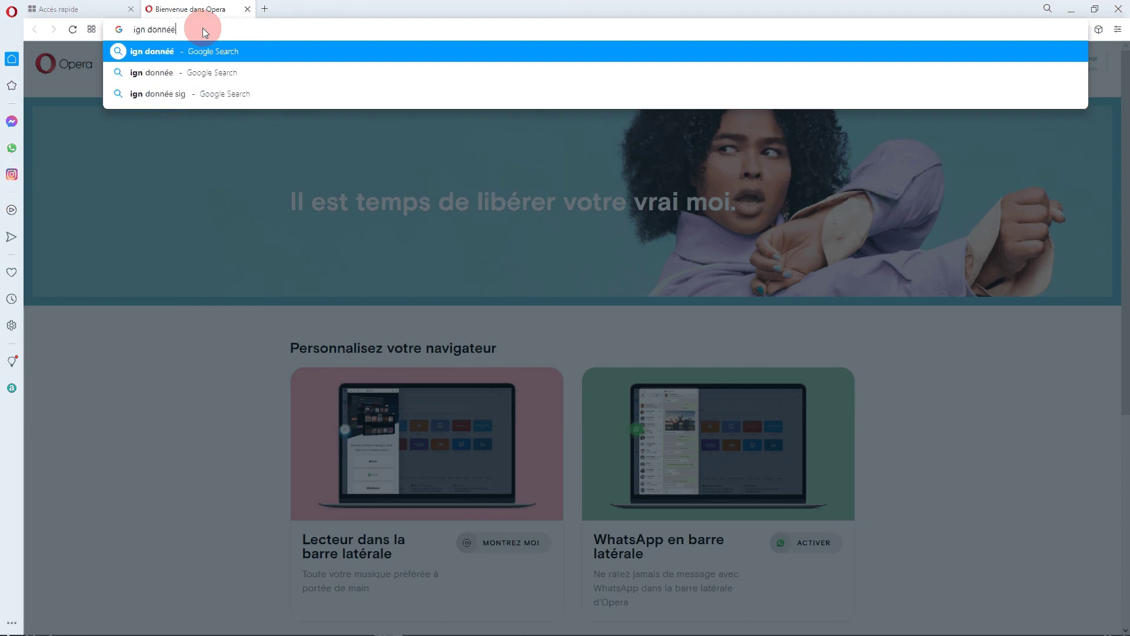
{"action": "key", "text": "BackSpace"}
{"action": "type", "text": "e libre"}
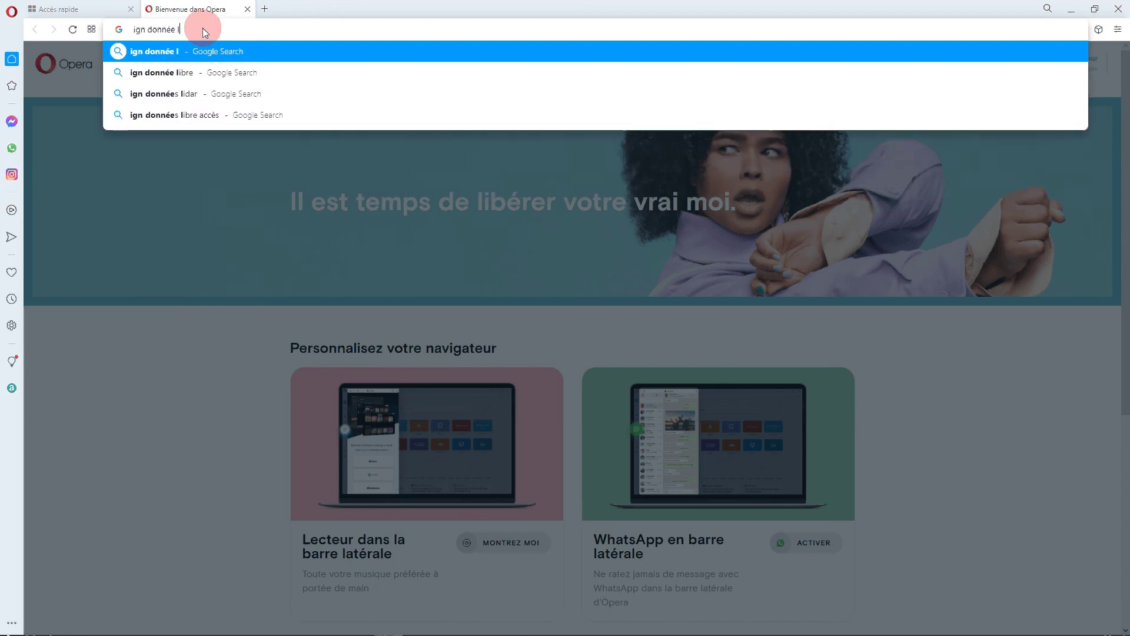
{"action": "key", "text": "Return"}
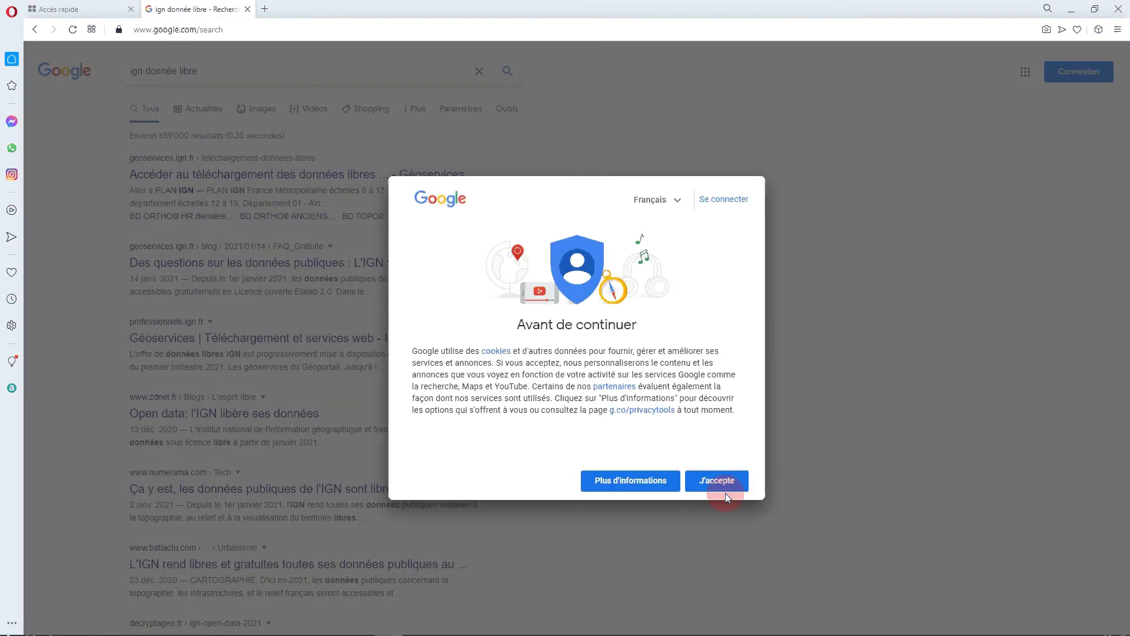
{"action": "left_click", "coordinate": [720, 482]}
{"action": "left_click", "coordinate": [221, 180]}
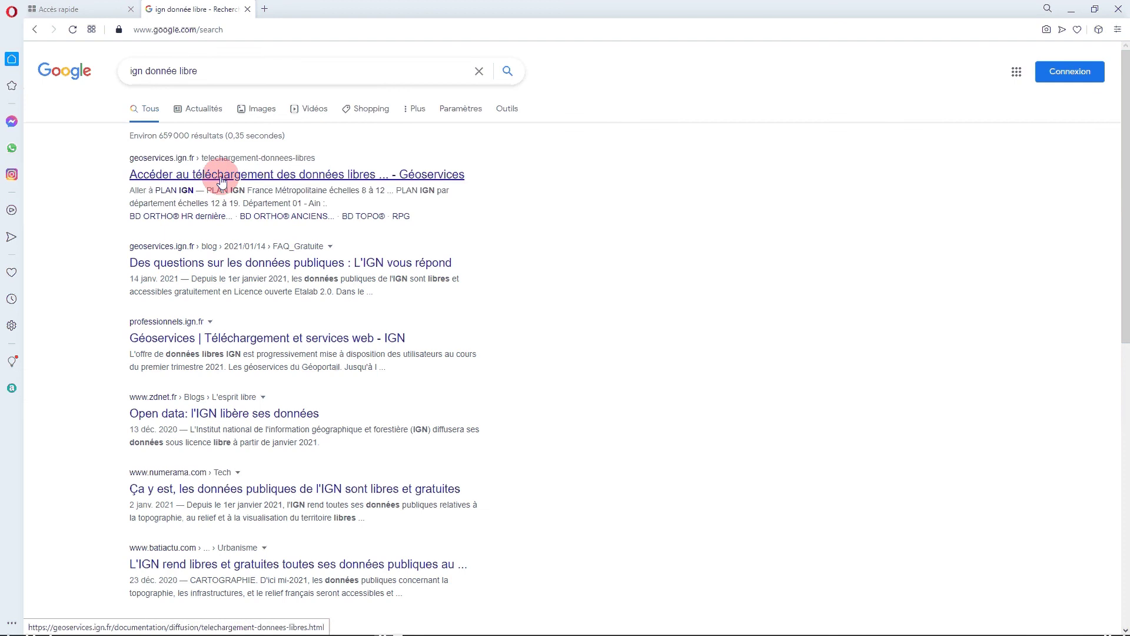
- Start downloading the first PLAN IGN archive of Département 01 - Ain, PLANIGN__TIF_LAMB93_D001_2020-06-29.7z.001
{"action": "scroll", "coordinate": [677, 338], "scroll_direction": "down", "scroll_amount": 10}
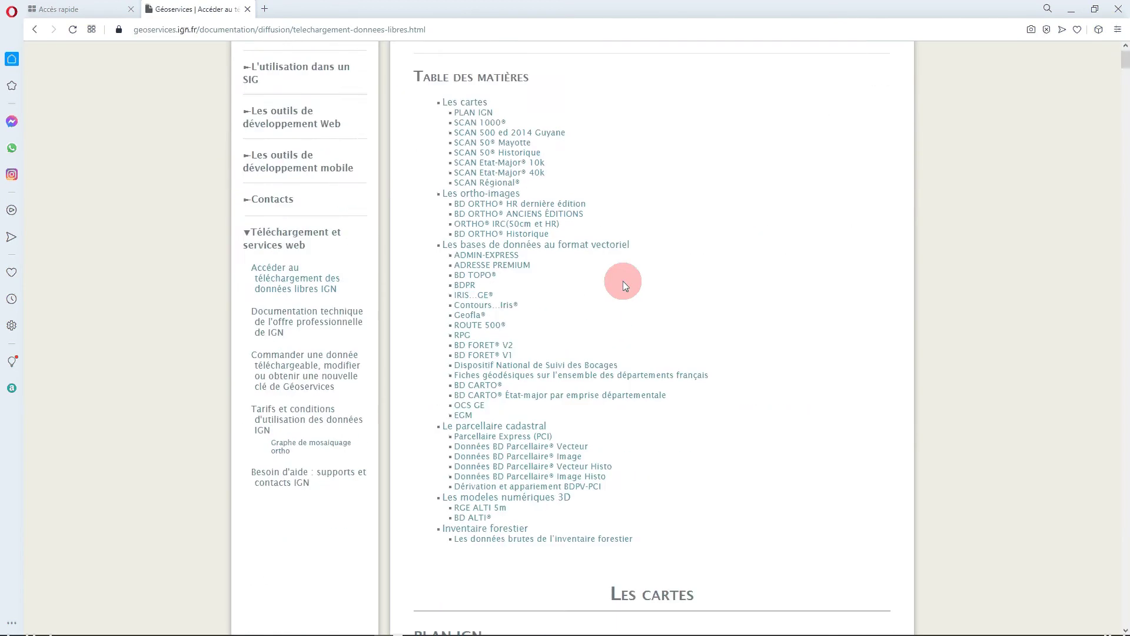
{"action": "scroll", "coordinate": [621, 279], "scroll_direction": "down", "scroll_amount": 5}
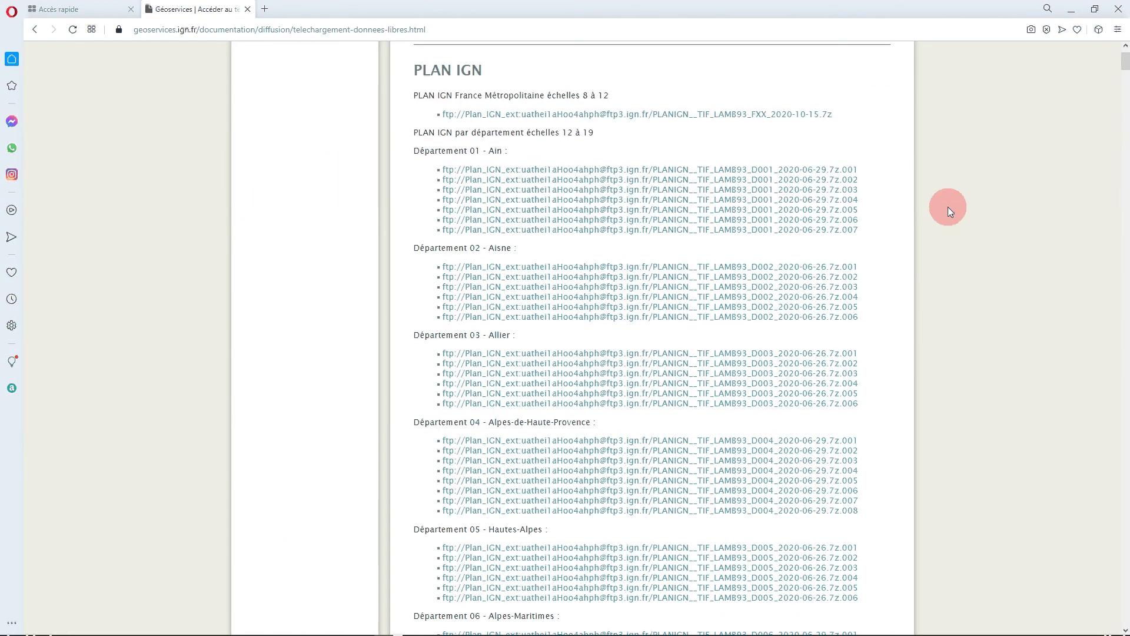
{"action": "scroll", "coordinate": [705, 282], "scroll_direction": "down", "scroll_amount": 6}
{"action": "scroll", "coordinate": [681, 152], "scroll_direction": "up", "scroll_amount": 8}
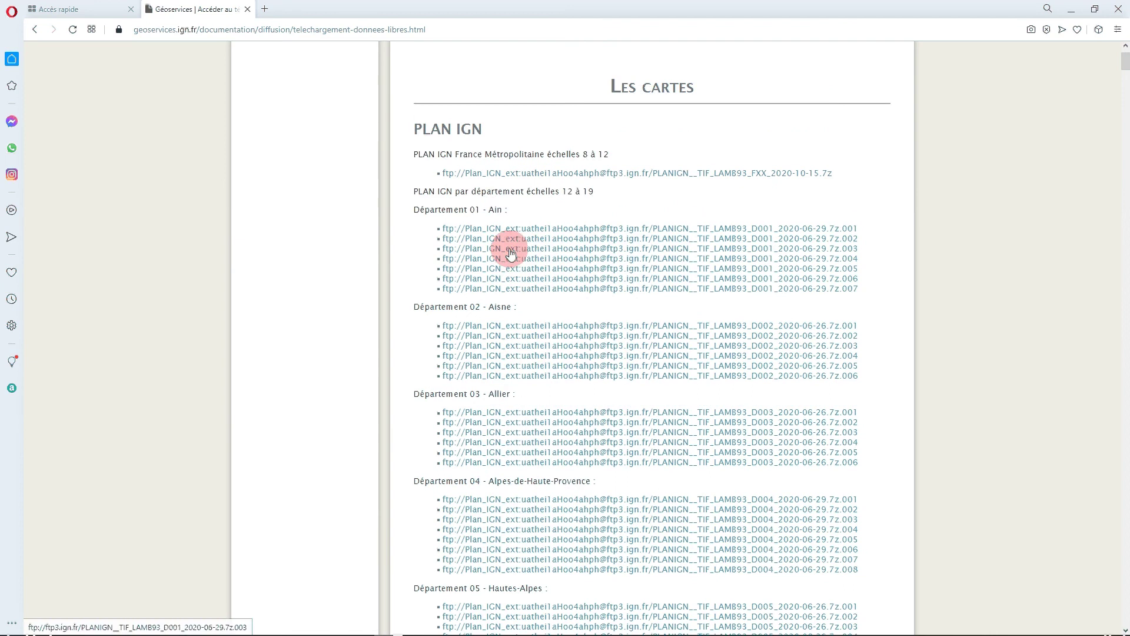
{"action": "left_click", "coordinate": [481, 229]}
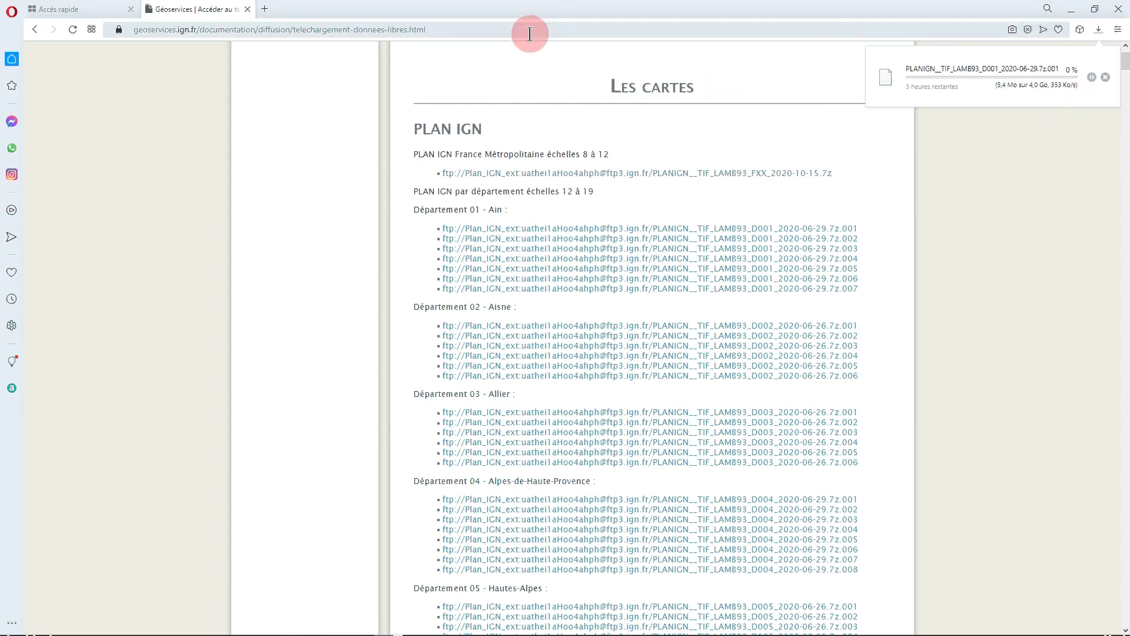
- Cancel the running PLAN IGN download and close the Géoservices tab and the surplus start tab
{"action": "left_click", "coordinate": [263, 10]}
{"action": "left_click", "coordinate": [227, 9]}
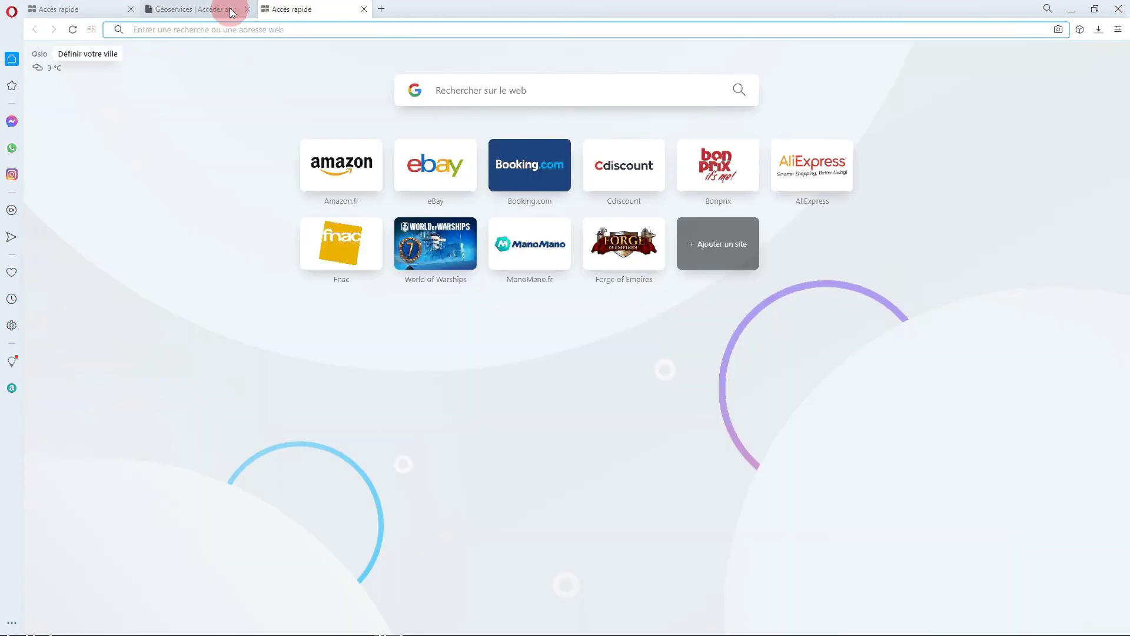
{"action": "left_click", "coordinate": [1096, 32]}
{"action": "left_click", "coordinate": [1103, 107]}
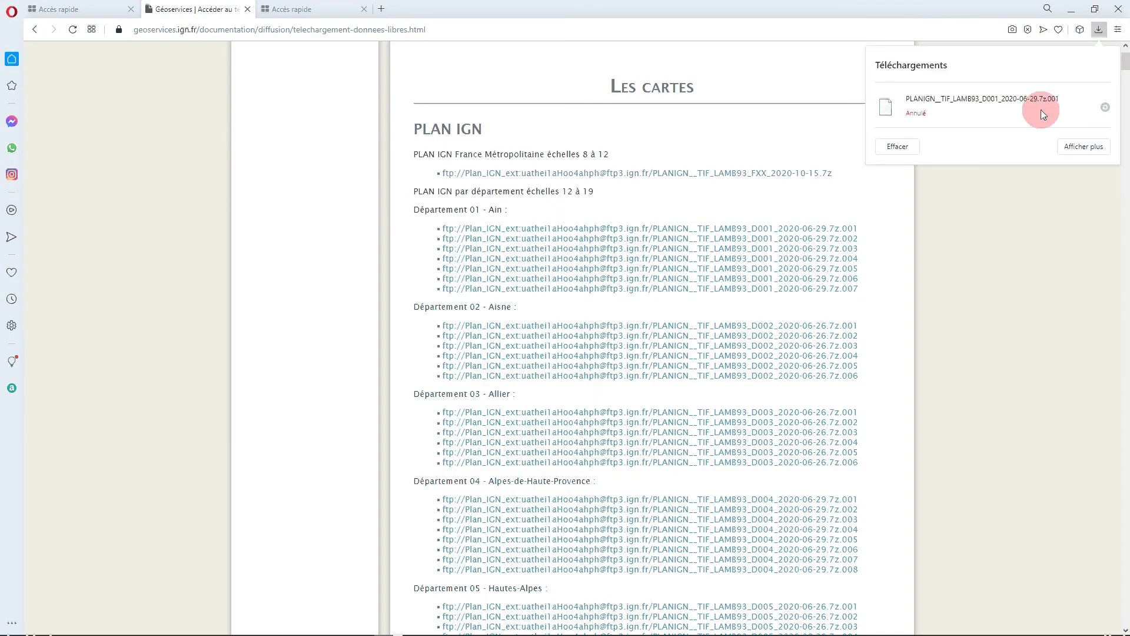
{"action": "left_click", "coordinate": [246, 9]}
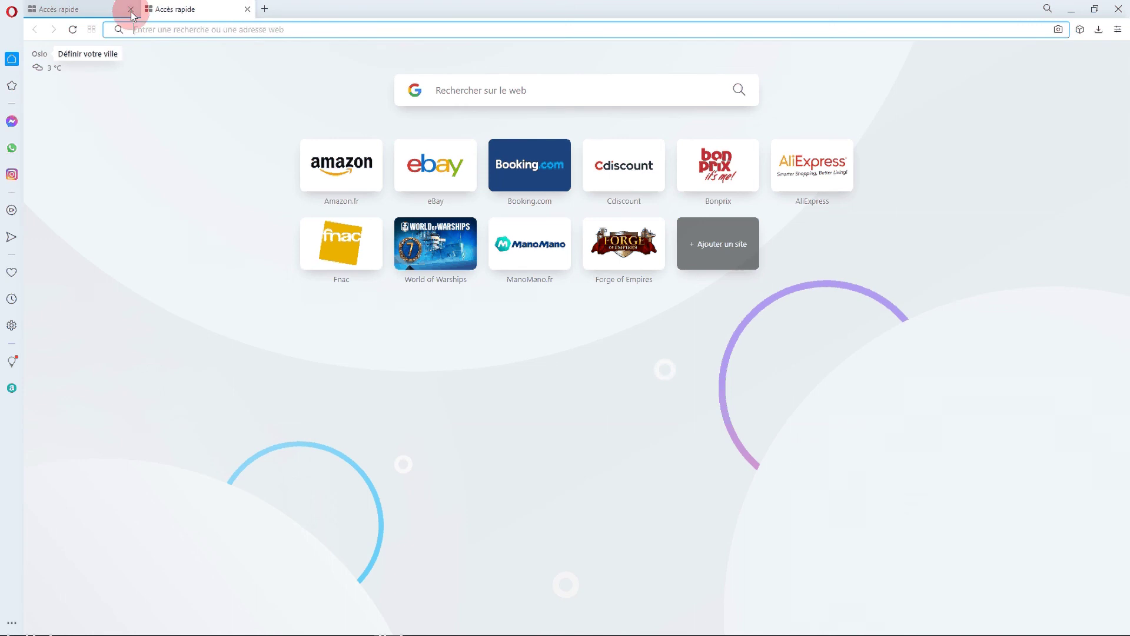
{"action": "left_click", "coordinate": [131, 10]}
- Search the web for "fillezilla" and open the download page of the official FileZilla project site
{"action": "type", "text": "f"}
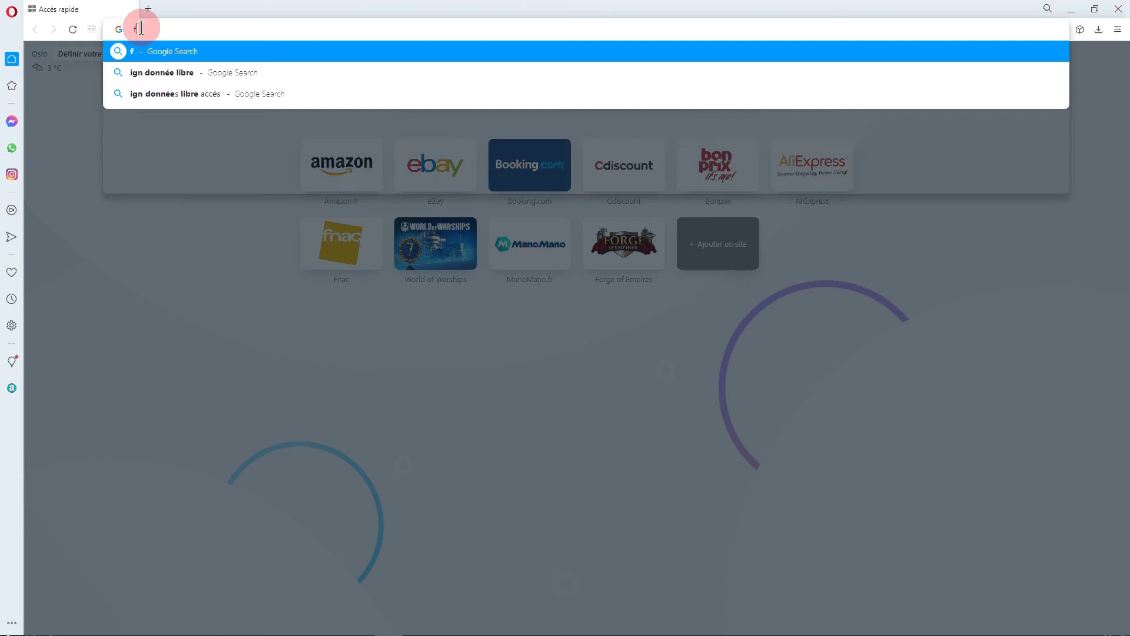
{"action": "type", "text": "illezilla"}
{"action": "key", "text": "Return"}
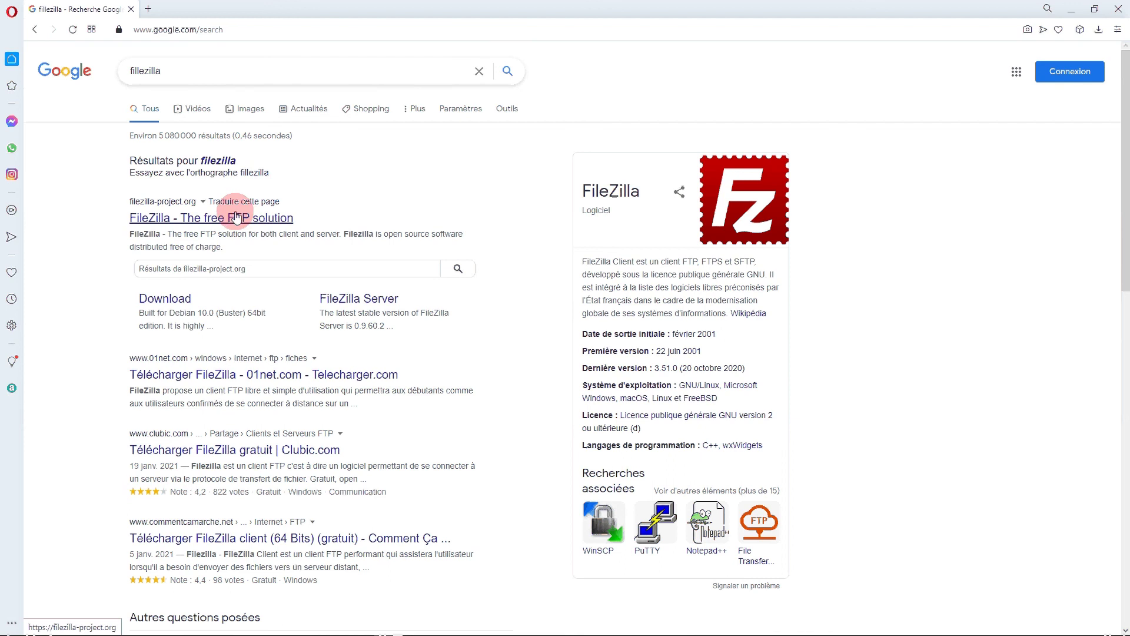
{"action": "left_click", "coordinate": [159, 299]}
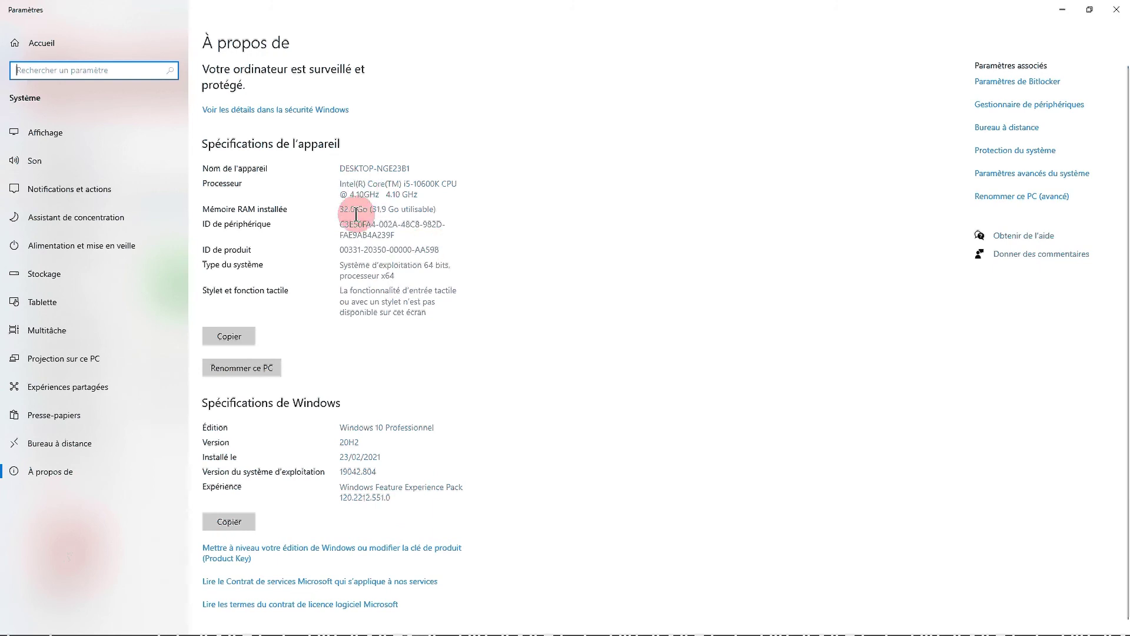
- Check the system type in the Windows device specifications, and close the settings window
{"action": "triple_click", "coordinate": [382, 269]}
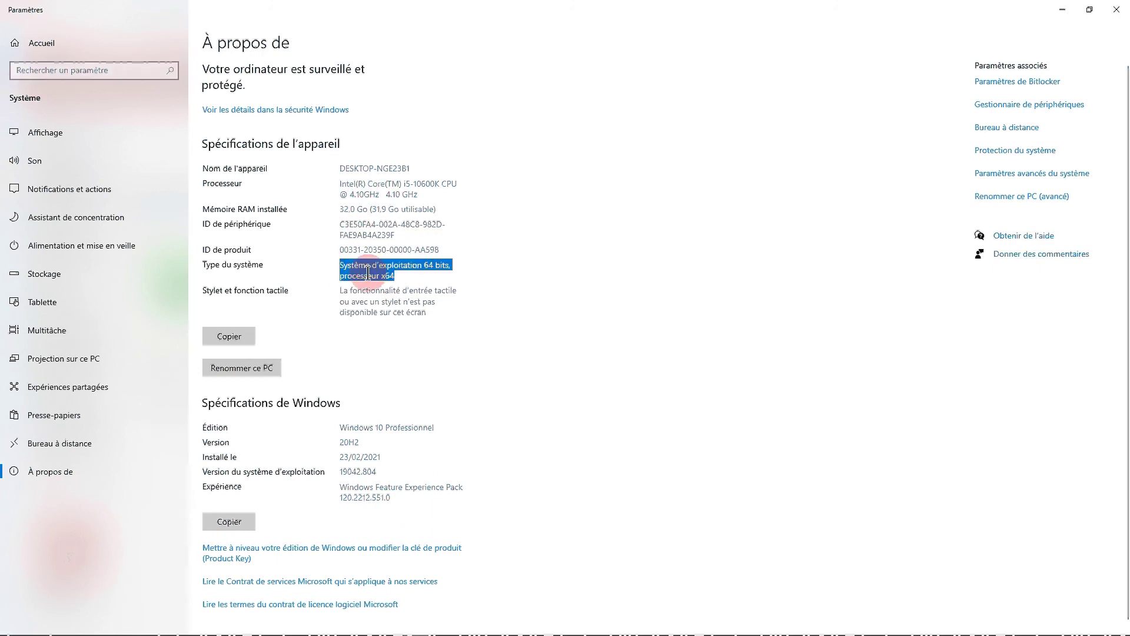
{"action": "left_click", "coordinate": [1117, 5]}
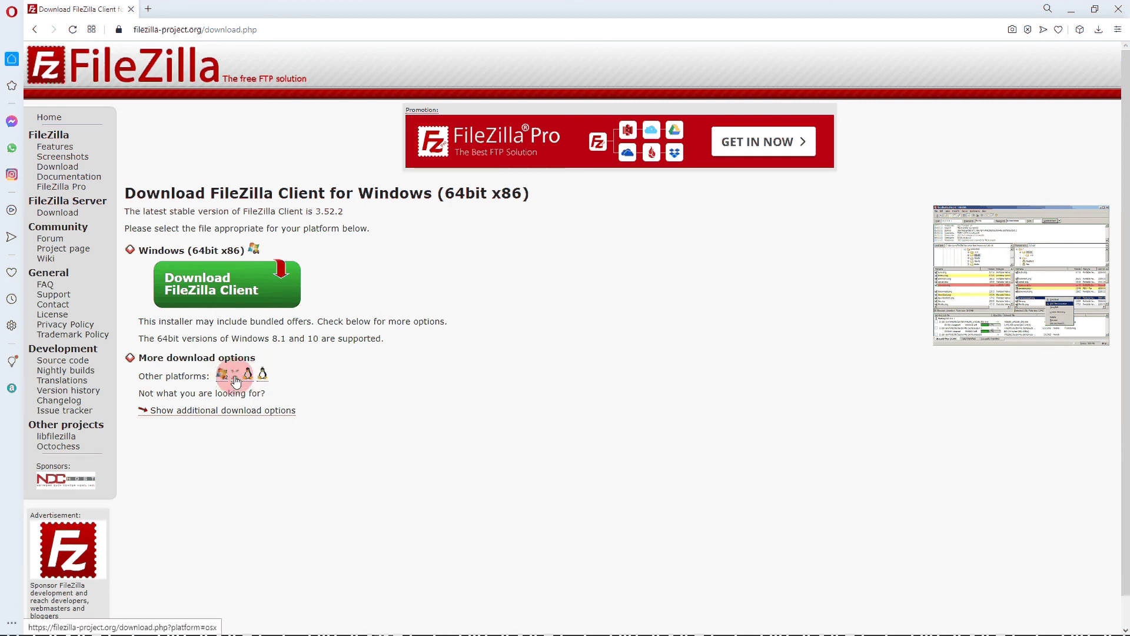
- Download the standard FileZilla Client for 64-bit Windows, save its installer in Téléchargements and dismiss the thank-you message
{"action": "left_click", "coordinate": [196, 285]}
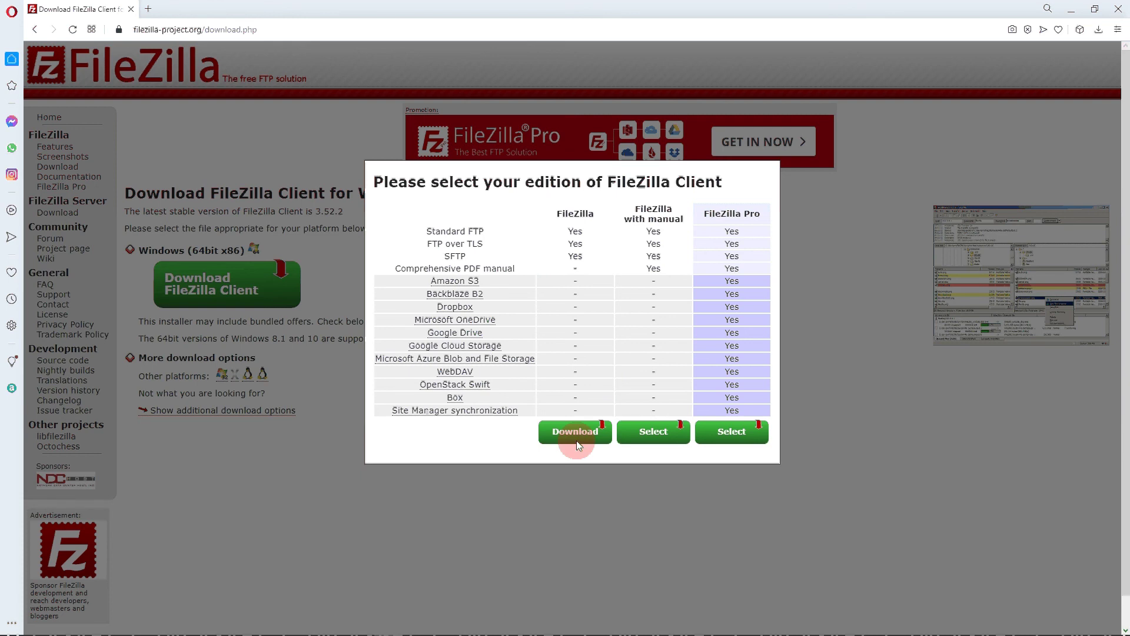
{"action": "triple_click", "coordinate": [424, 233]}
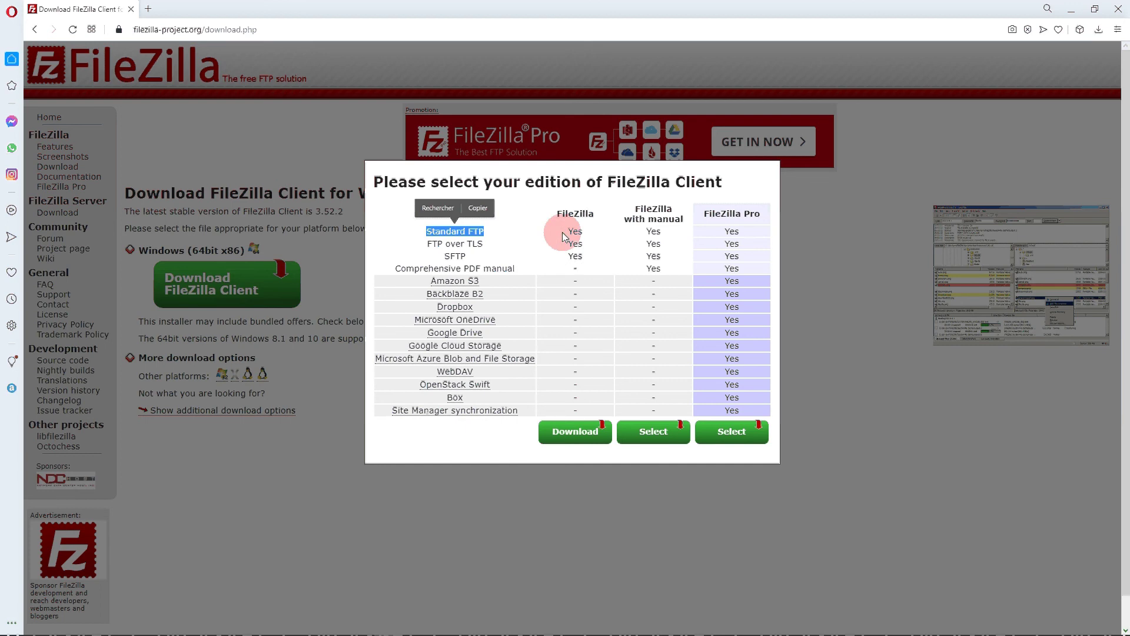
{"action": "left_click", "coordinate": [580, 431]}
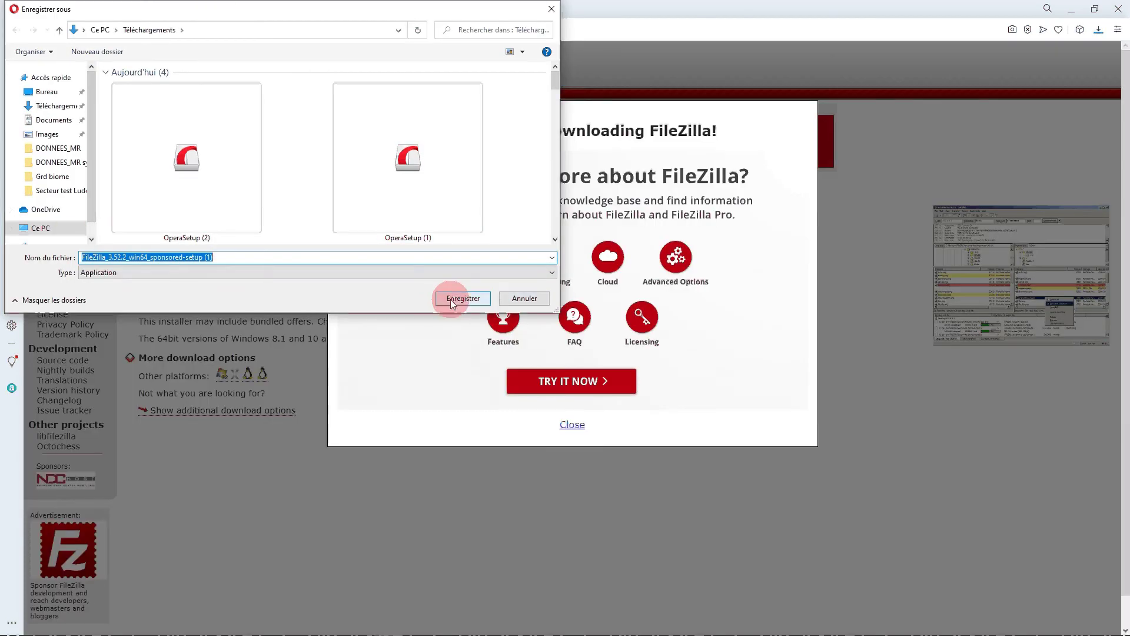
{"action": "left_click", "coordinate": [457, 298]}
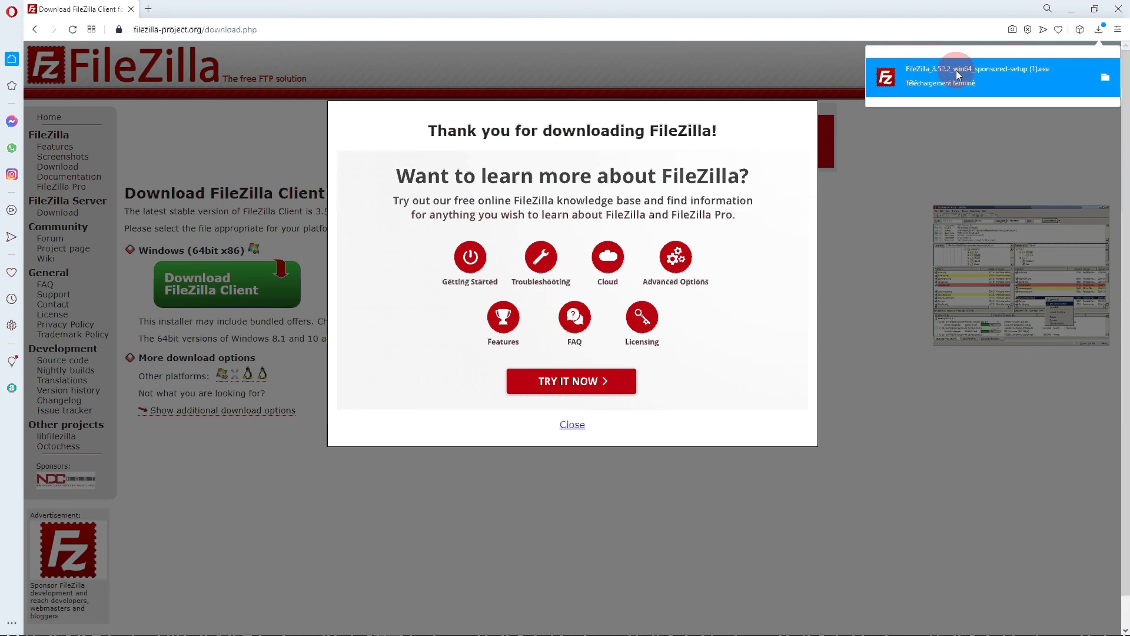
{"action": "left_click", "coordinate": [572, 425]}
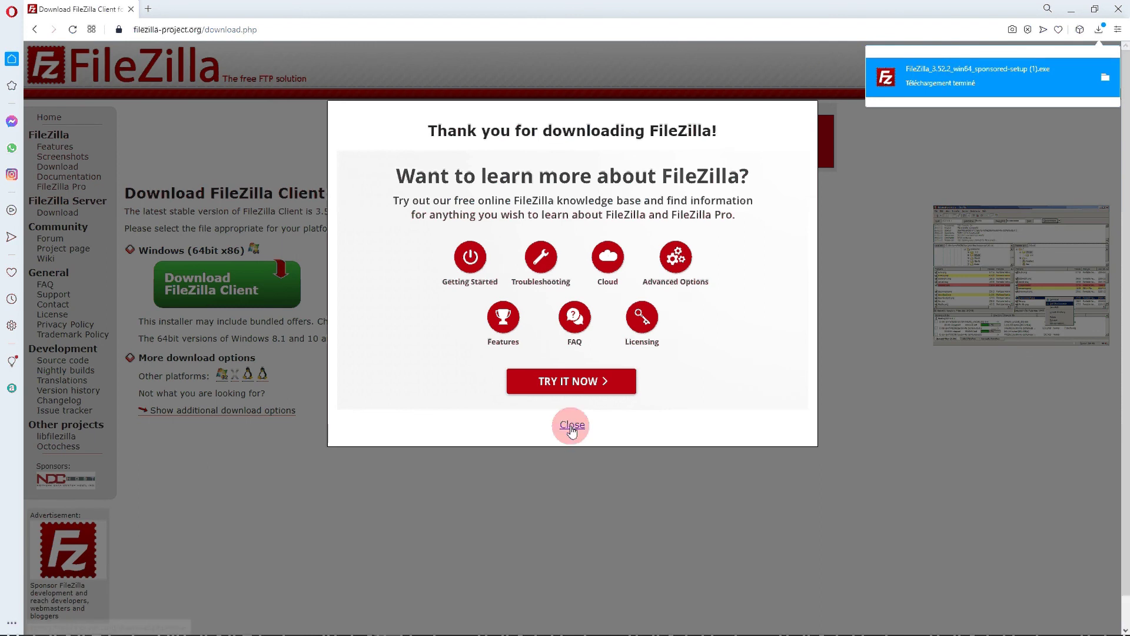
- Check the FileZilla installer among the recent downloads, and close the Opera and Microsoft Edge windows
{"action": "left_click", "coordinate": [1098, 29]}
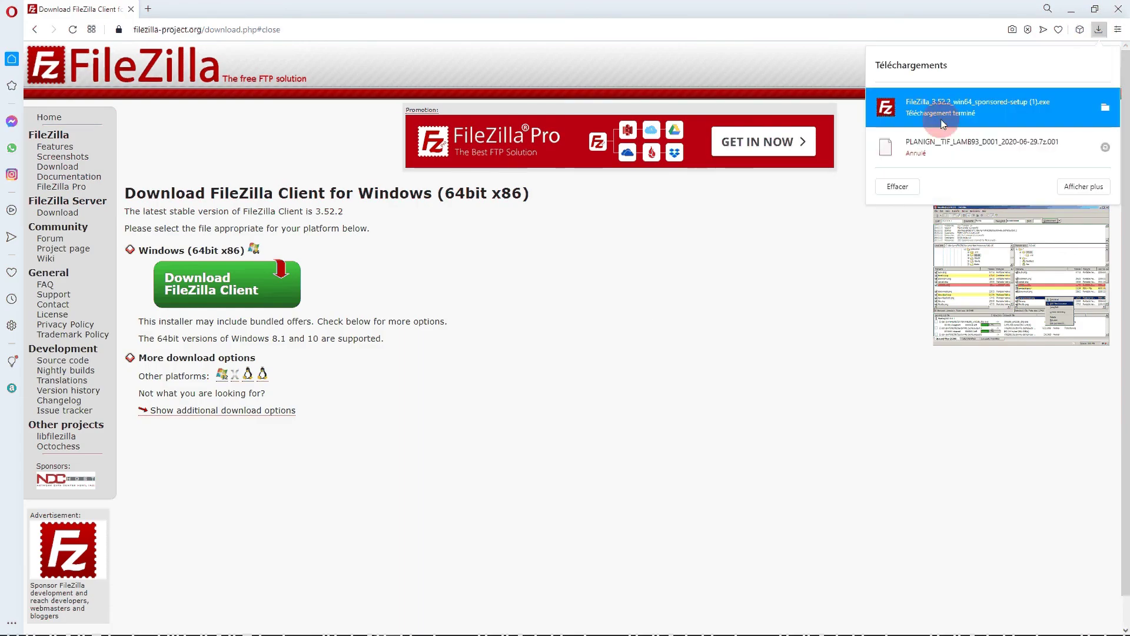
{"action": "left_click", "coordinate": [1118, 7]}
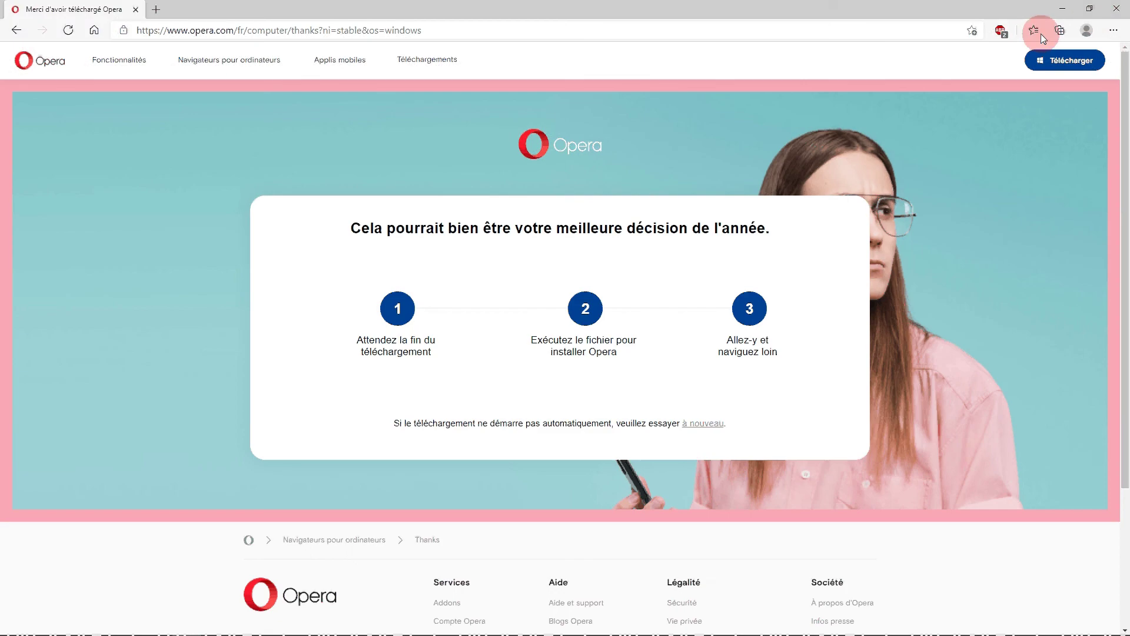
{"action": "left_click", "coordinate": [1115, 8]}
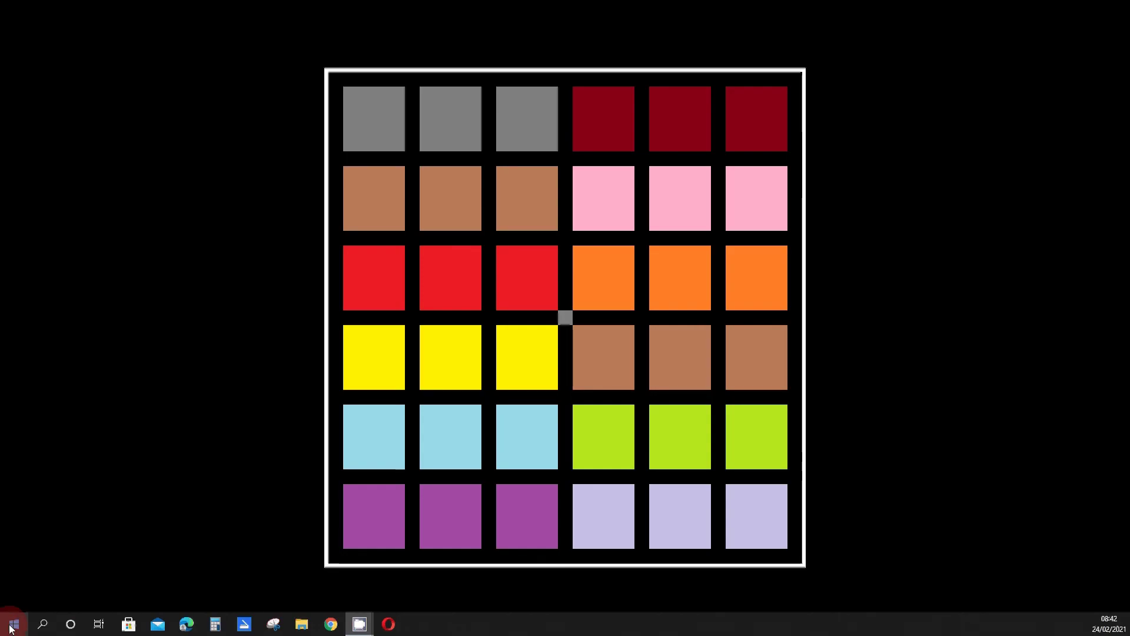